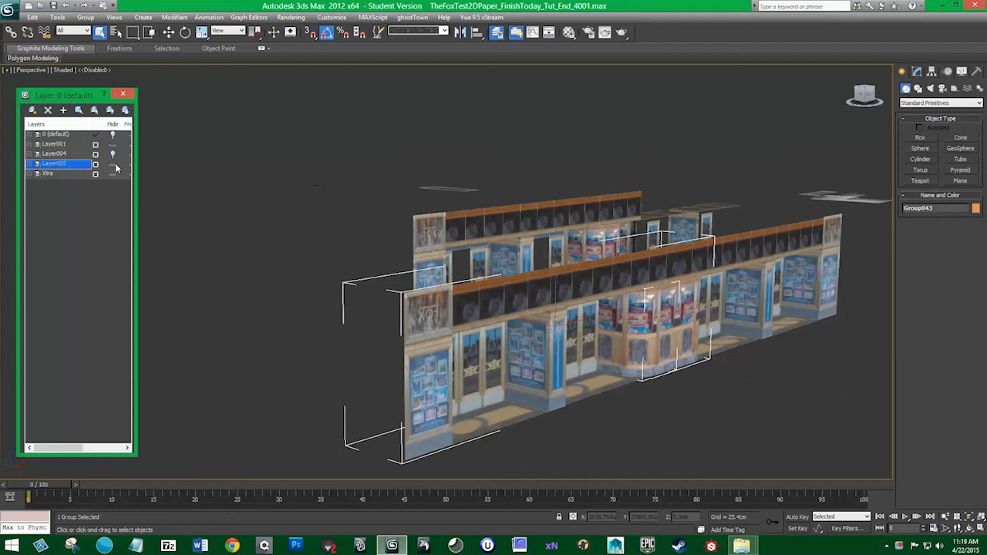
- Hide Layer005 and unhide Layer004 in the layer list
left_click(112, 154)
middle_click_drag(139, 202, 430, 259)
scroll(430, 258, "down", 10)
- Select all the flat textured pieces and move them in front of the teal Fox Receiving storefront
left_click_drag(371, 146, 510, 246)
key("w")
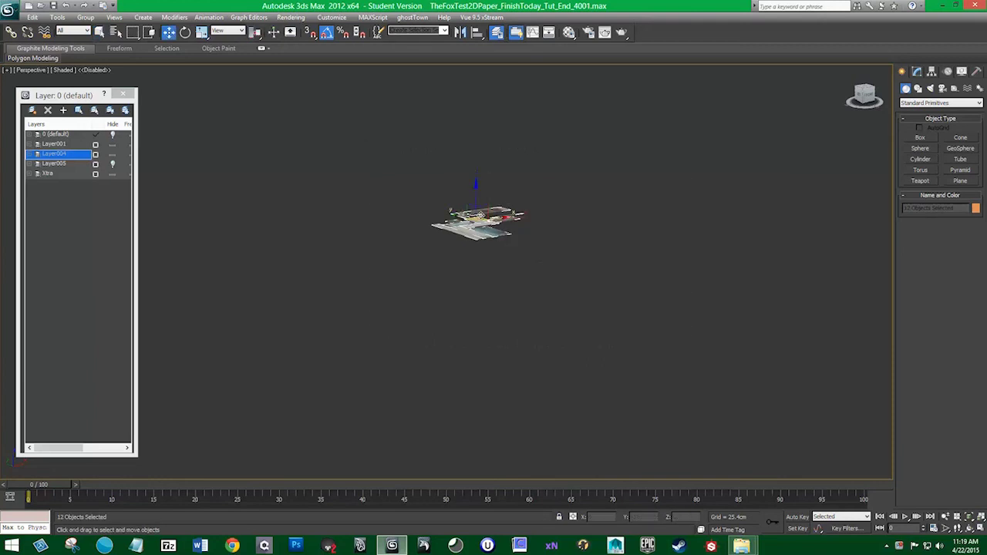
left_click_drag(474, 220, 206, 490)
middle_click_drag(197, 393, 467, 216)
scroll(472, 239, "down", 5)
middle_click_drag(480, 275, 616, 287)
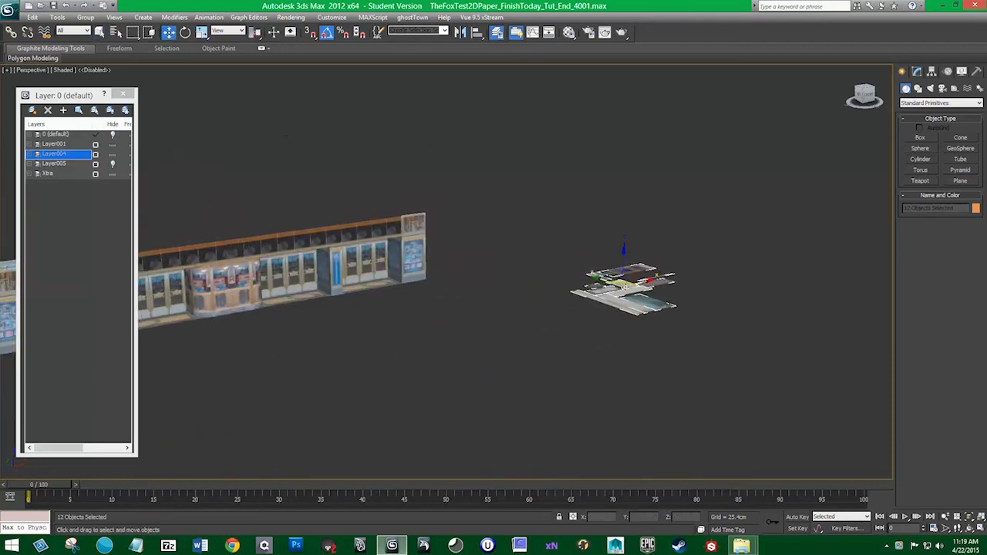
left_click_drag(625, 279, 214, 359)
scroll(214, 360, "down", 2)
middle_click_drag(215, 359, 504, 242)
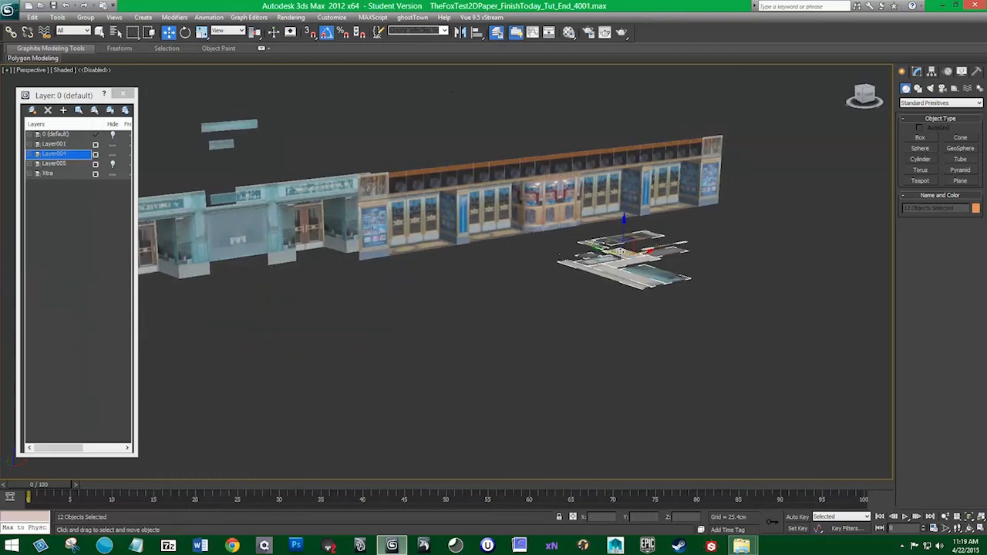
left_click_drag(625, 250, 309, 302)
scroll(332, 293, "up", 5)
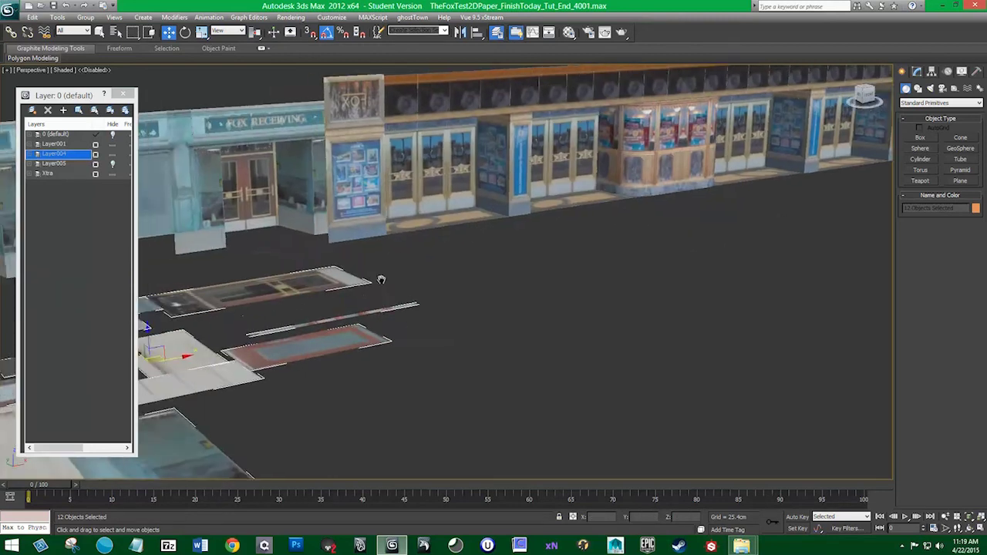
- Put the Fox theatre facade with its ticket booth on a new layer and hide that layer
middle_click_drag(359, 279, 725, 366)
middle_click_drag(625, 325, 467, 135, "alt")
left_click_drag(460, 150, 672, 436)
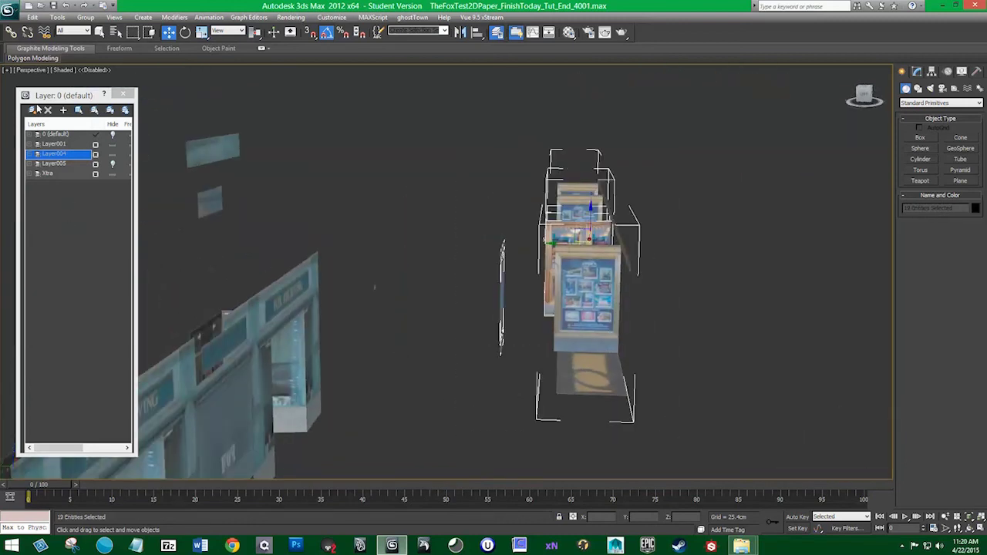
left_click(33, 110)
left_click(111, 174)
- Move the brown single-door piece out of the flat textured pieces to an open area in front of them
middle_click_drag(542, 335, 448, 275, "alt")
left_click(448, 275)
key("z")
scroll(439, 286, "down", 8)
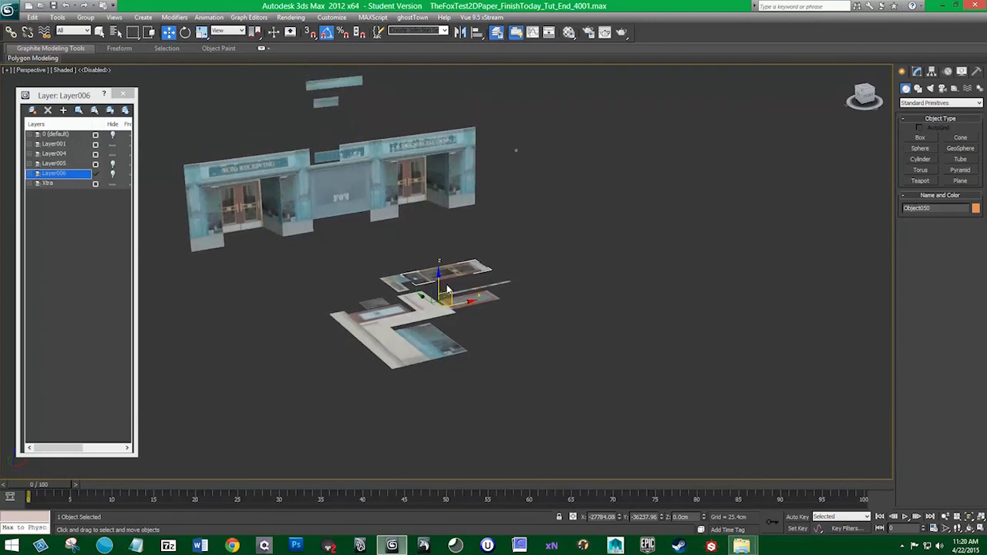
scroll(447, 302, "up", 2)
left_click_drag(440, 318, 661, 397)
- Rotate the brown door piece 90 degrees so that it stands upright
key("e")
key("ctrl+z")
scroll(677, 362, "down", 5)
left_click_drag(520, 291, 525, 339)
scroll(552, 344, "up", 5)
middle_click_drag(591, 316, 510, 262)
middle_click_drag(729, 297, 583, 241)
- Move the door's pivot to its lower-left corner using endpoint snapping
left_click(932, 71)
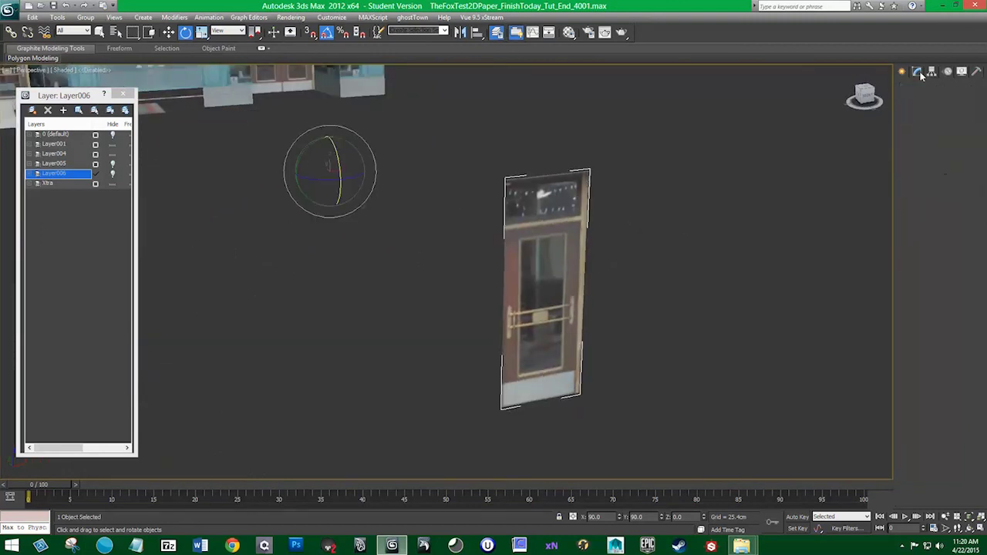
left_click(939, 221)
key("w")
key("s")
left_click_drag(332, 172, 502, 400)
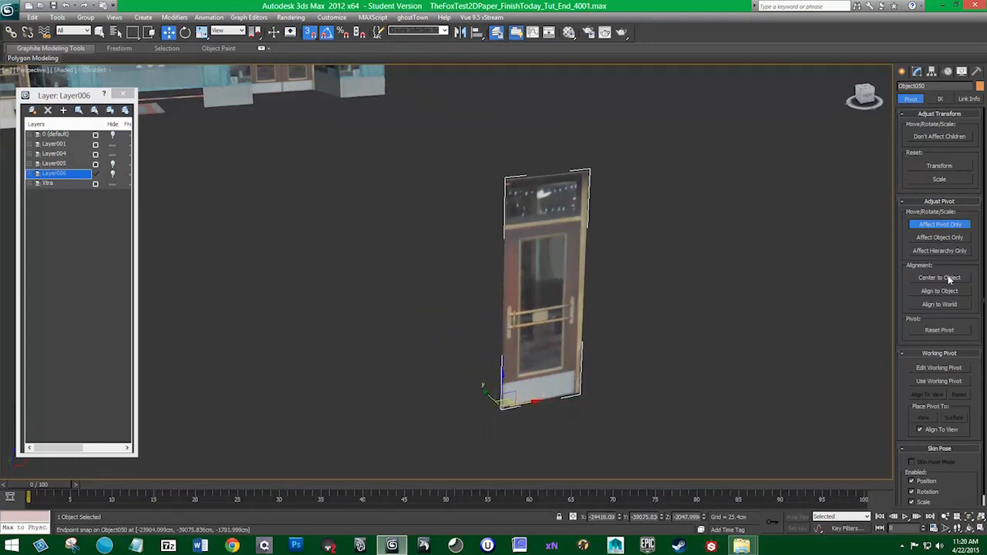
left_click(939, 226)
- Mirror a copy of the door about its corner pivot to form a double door
scroll(524, 315, "down", 5)
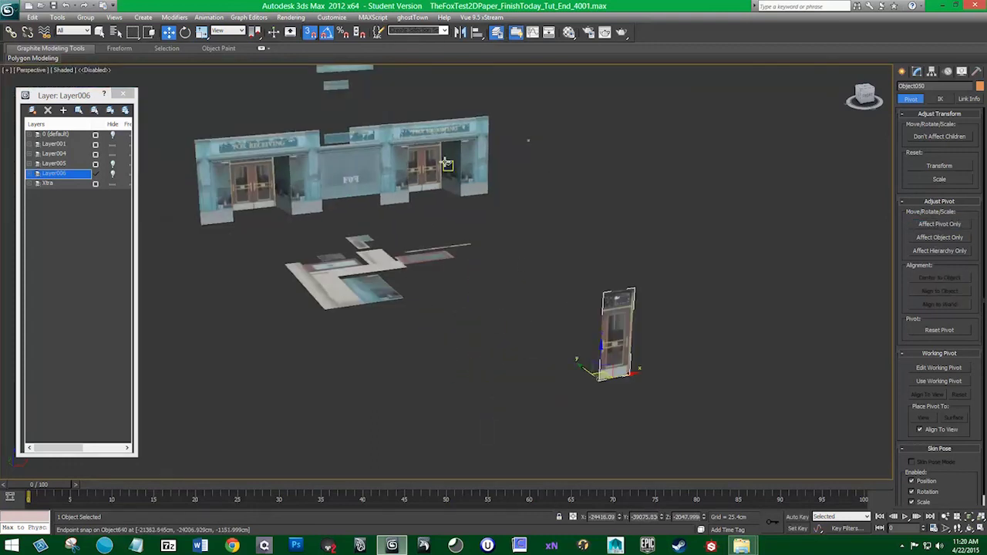
scroll(622, 326, "up", 4)
middle_click_drag(620, 315, 551, 291)
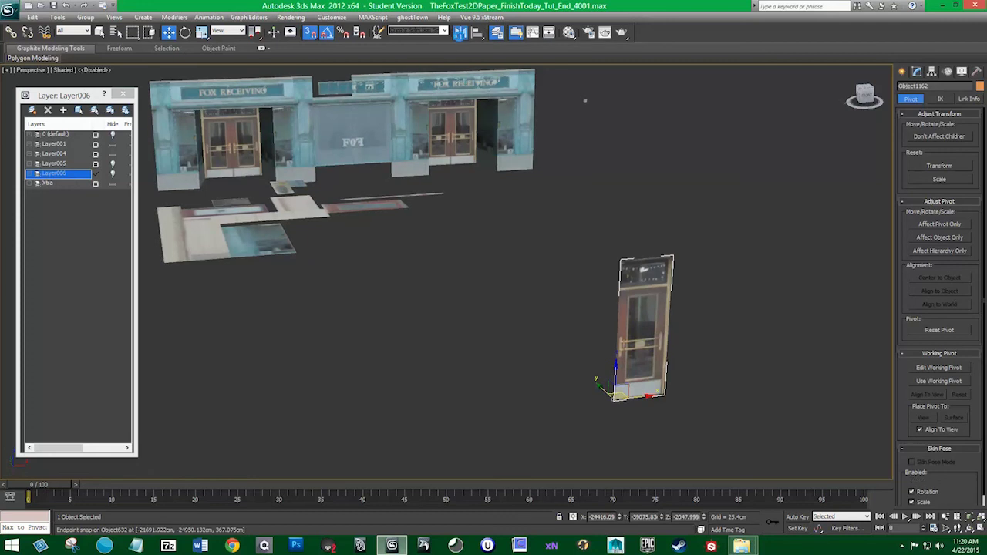
left_click(460, 33)
left_click(467, 345)
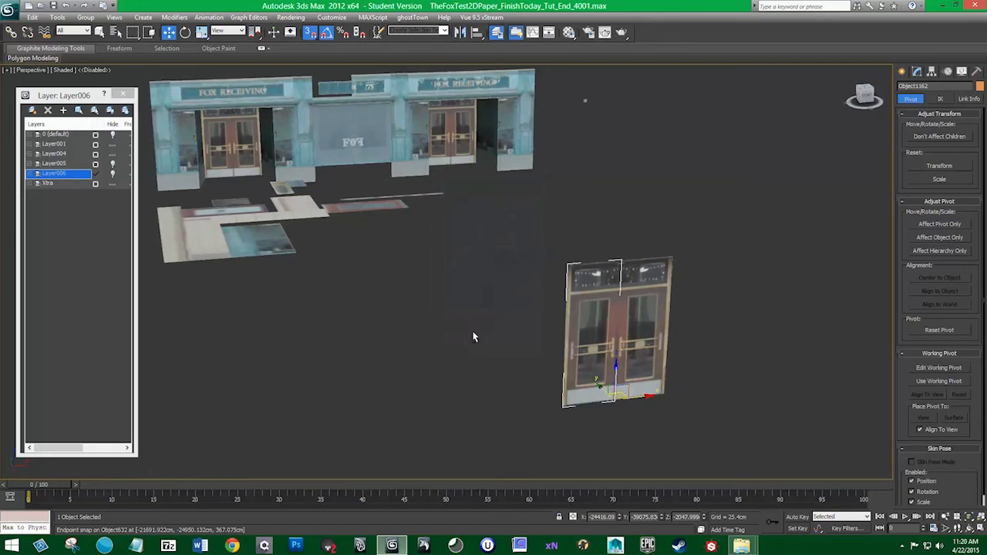
middle_click_drag(471, 334, 484, 331, "alt")
mouse_move(432, 290)
middle_mouse_down("alt")
mouse_move(422, 262)
mouse_move(423, 284)
middle_mouse_up("alt")
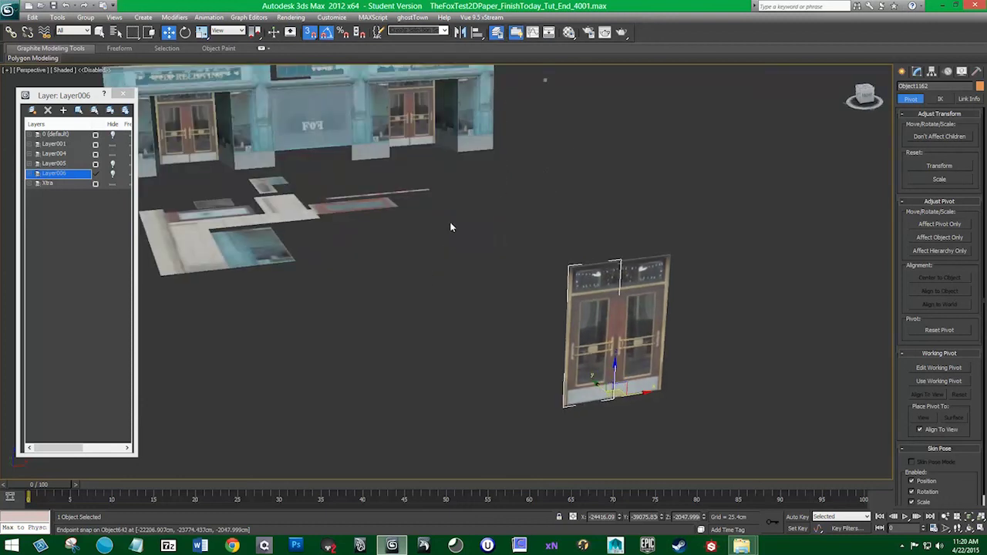
- Examine how the side window panels are arranged beside the doors in the finished Fox Receiving storefront
middle_click_drag(439, 238, 513, 306)
scroll(289, 197, "up", 3)
middle_click_drag(288, 198, 724, 297)
left_click(367, 203)
middle_click_drag(368, 202, 394, 215, "alt")
left_click(361, 159, "ctrl")
scroll(571, 245, "down", 3)
middle_click_drag(573, 248, 531, 255, "alt")
- Move the flat teal window piece out of the layout toward the double door and place one copy of it alongside
left_click(543, 332)
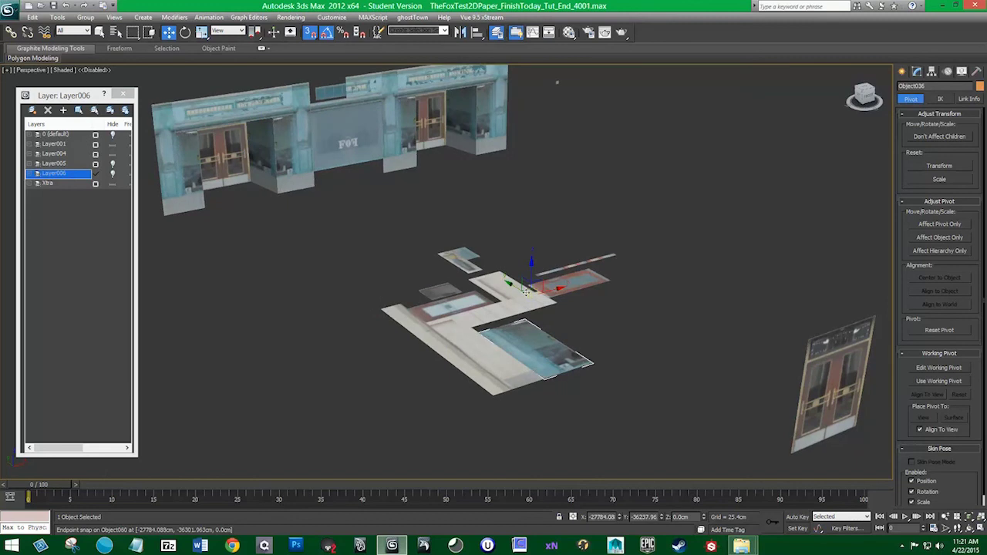
left_click_drag(533, 291, 701, 387)
middle_click_drag(664, 296, 573, 186)
middle_click_drag(580, 288, 534, 300, "alt")
left_click_drag(501, 242, 404, 296, "shift")
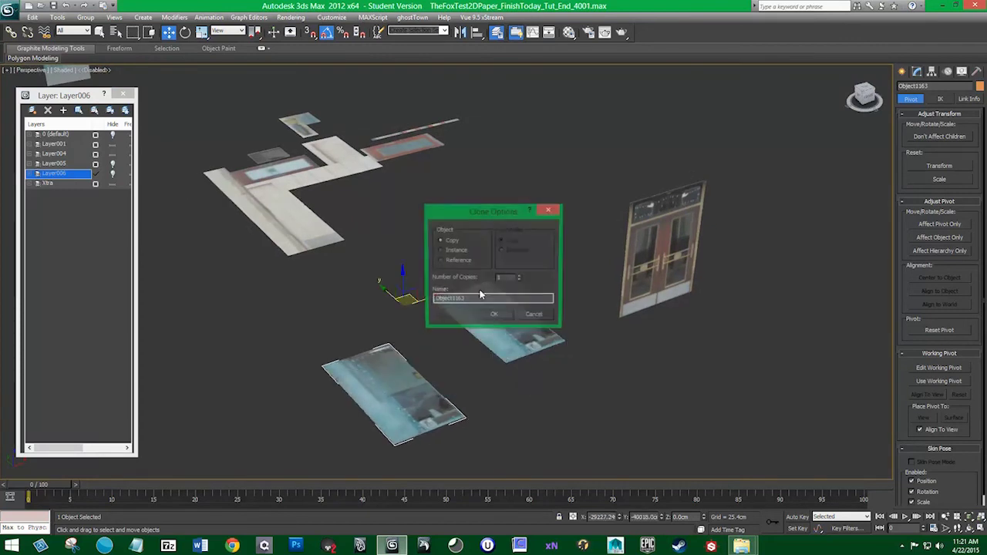
left_click(499, 315)
middle_click_drag(499, 290, 446, 275, "alt")
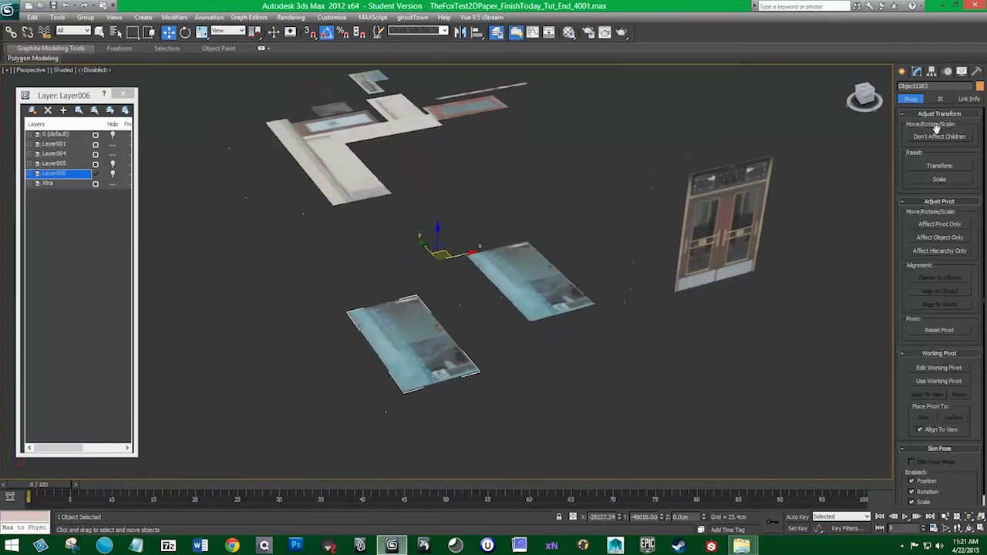
- Open the copied window piece for polygon editing and show edged faces in the perspective view
left_click(920, 72)
left_click(954, 252)
middle_click_drag(585, 339, 570, 361, "alt")
left_click(65, 70)
left_click(88, 120)
left_click(458, 341)
scroll(460, 260, "up", 4)
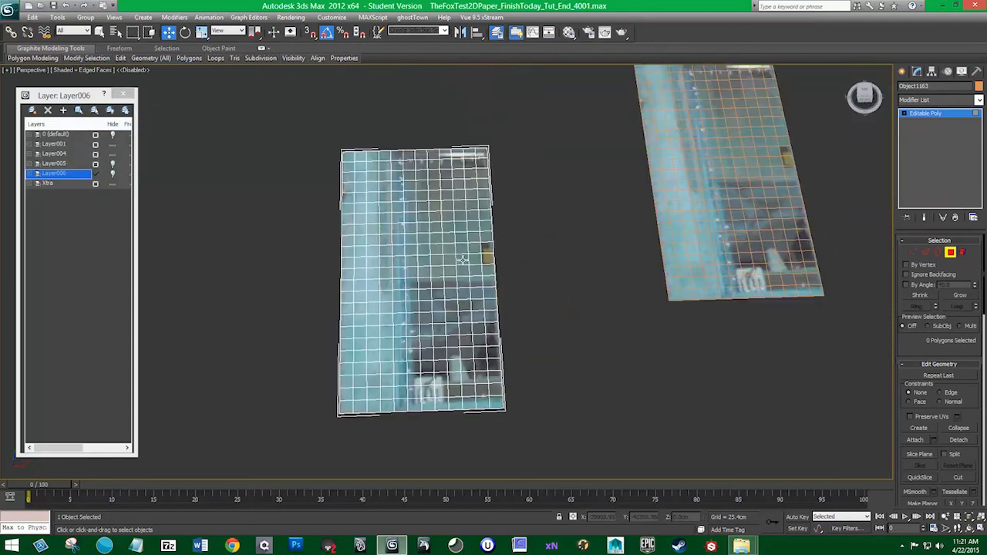
- Delete the window polygons from the copy so only the plain teal column strip remains, and return to shaded display
left_click_drag(544, 370, 551, 329)
left_click_drag(529, 414, 389, 148)
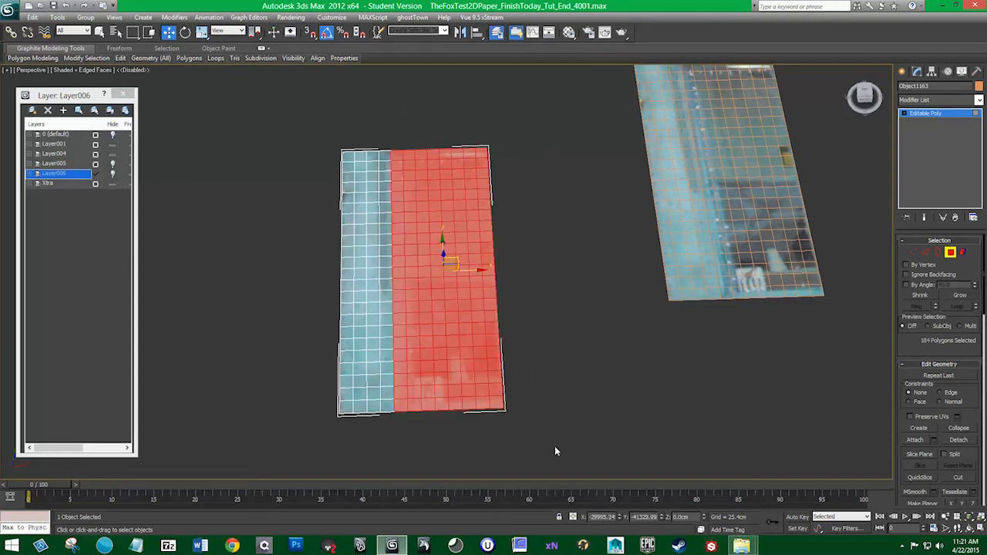
key("Delete")
left_click(950, 252)
middle_click_drag(369, 318, 432, 310, "alt")
left_click(106, 70)
left_click(141, 117)
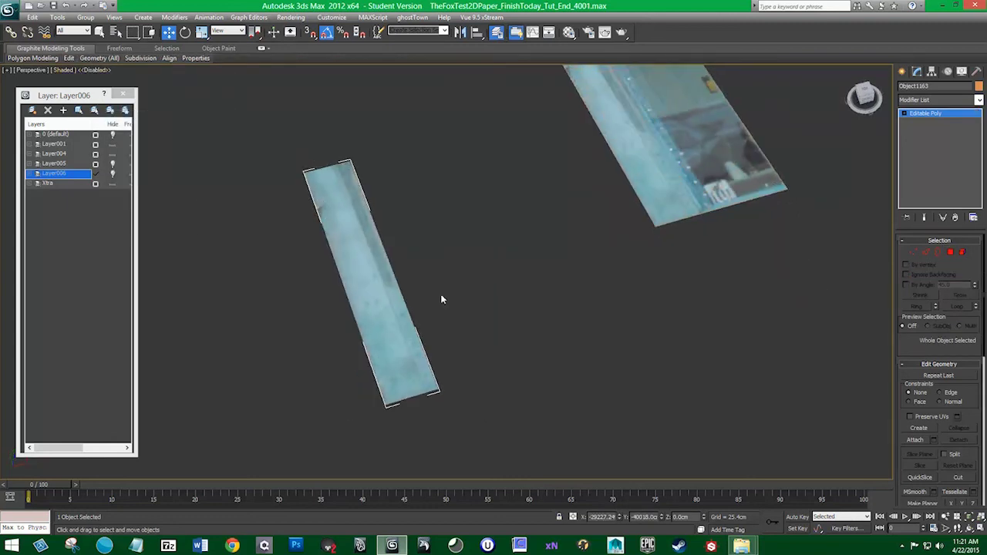
- Rotate the original teal window piece 90 degrees about the X axis to stand it upright
scroll(442, 306, "down", 10)
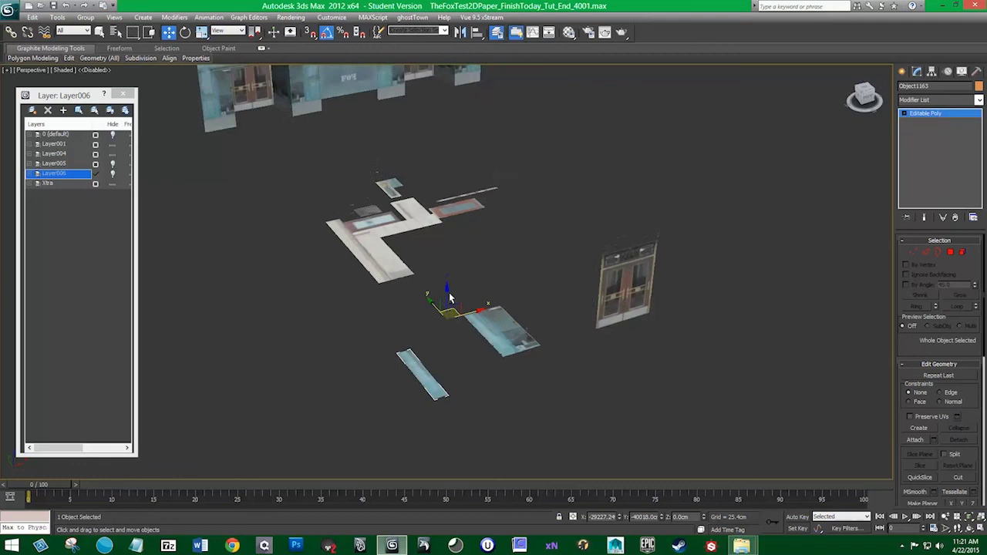
middle_click_drag(450, 301, 453, 306, "alt")
left_click(500, 341)
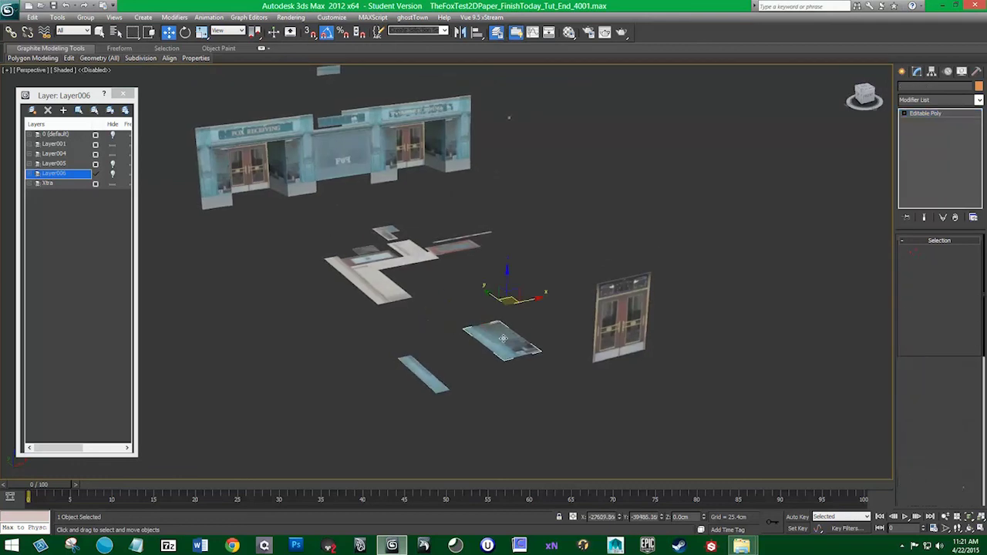
key("e")
left_click_drag(505, 296, 520, 328)
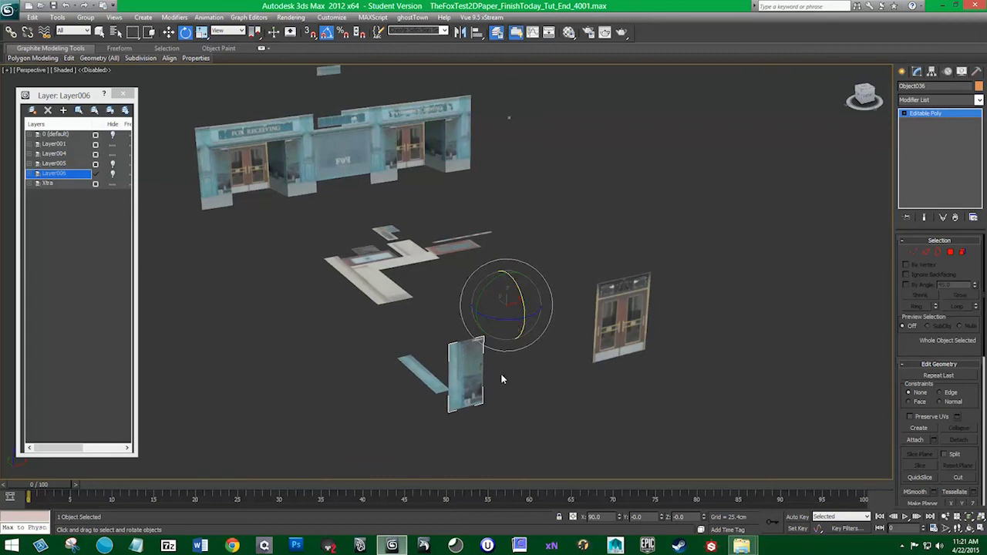
middle_click_drag(499, 364, 486, 319)
scroll(486, 318, "up", 3)
- Make one copy of the upright window piece, offset along the X axis toward the double door
key("w")
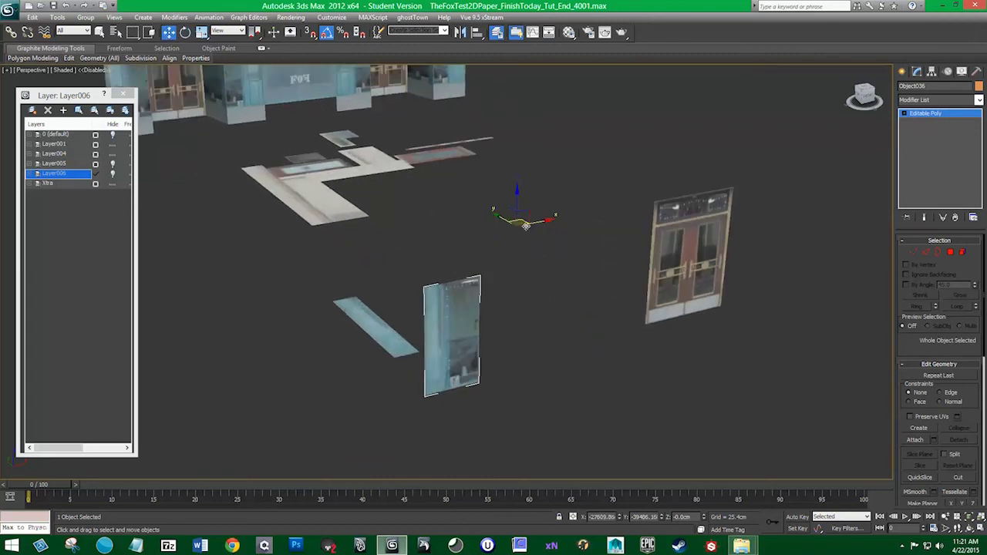
left_click_drag(533, 222, 597, 209, "shift")
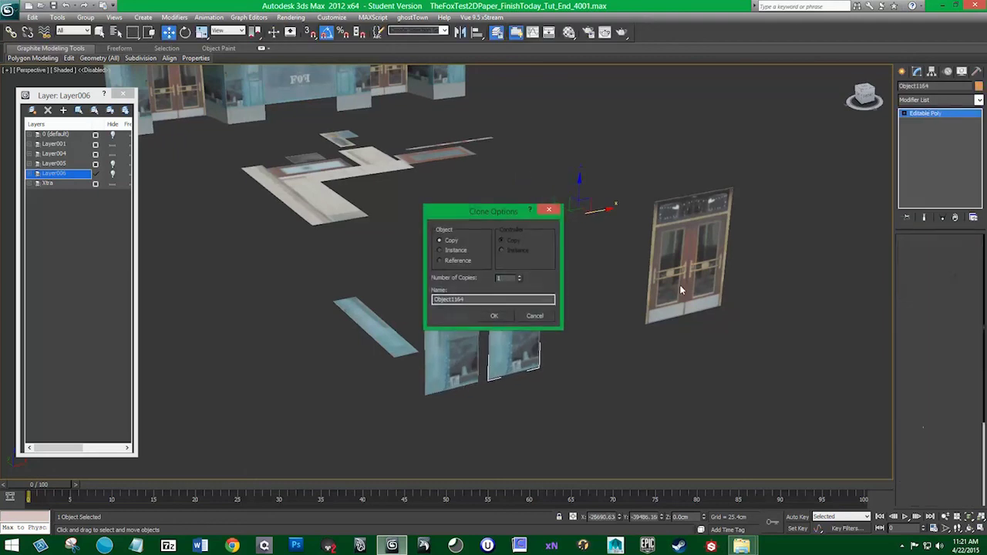
left_click(494, 318)
- Delete the teal column polygons from the upright copy, keeping only its narrow window section
left_click(949, 254)
middle_click_drag(678, 377, 618, 389, "alt")
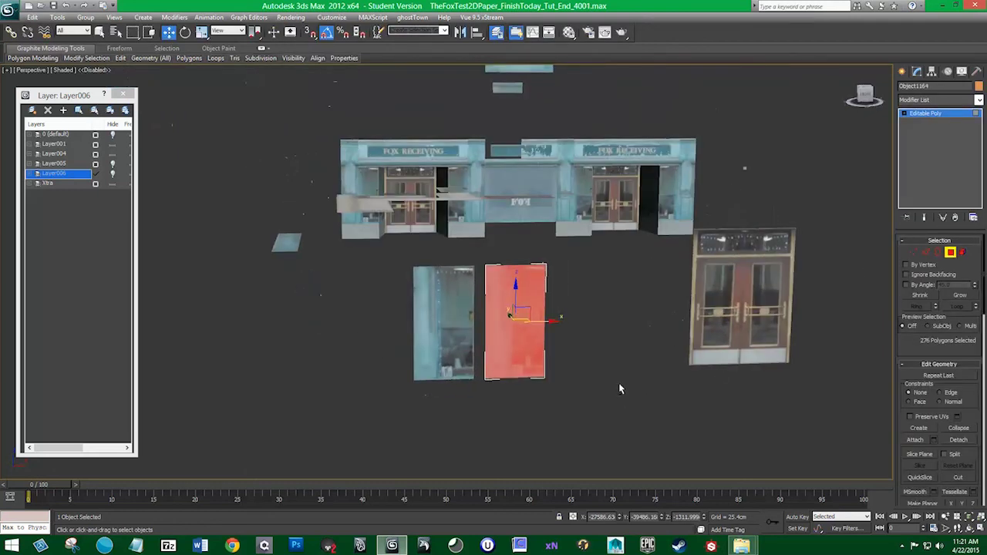
left_click_drag(505, 392, 510, 398)
key("Delete")
middle_click_drag(482, 377, 505, 399, "alt")
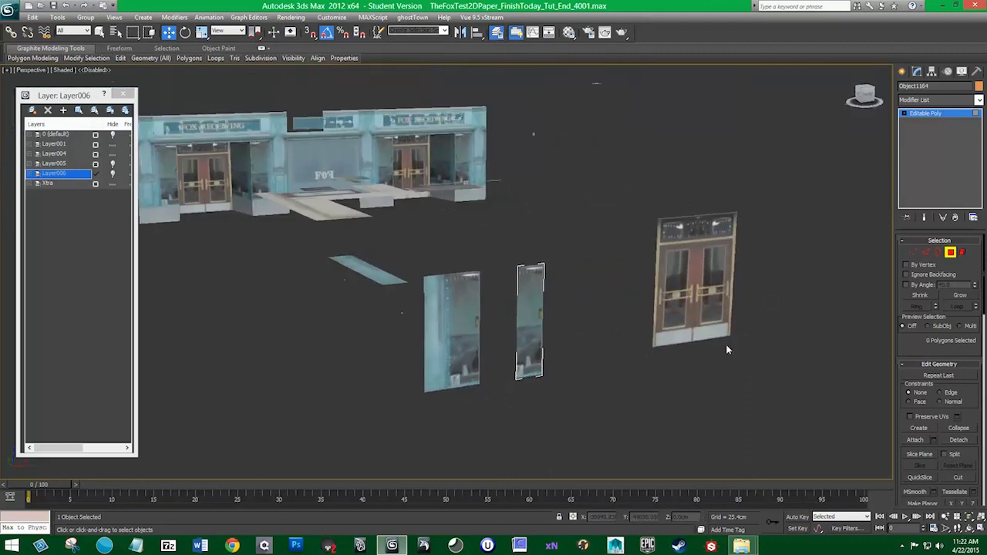
left_click(950, 252)
mouse_move(591, 340)
middle_mouse_down("alt")
mouse_move(577, 344)
mouse_move(606, 346)
middle_mouse_up("alt")
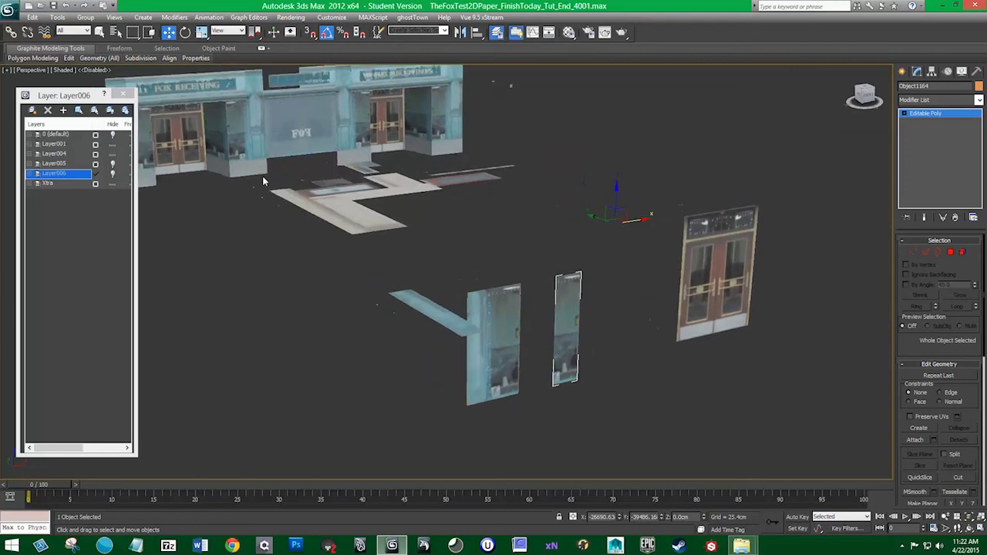
- Move the narrow window panel's pivot to its lower-left corner using endpoint snapping
left_click(215, 131)
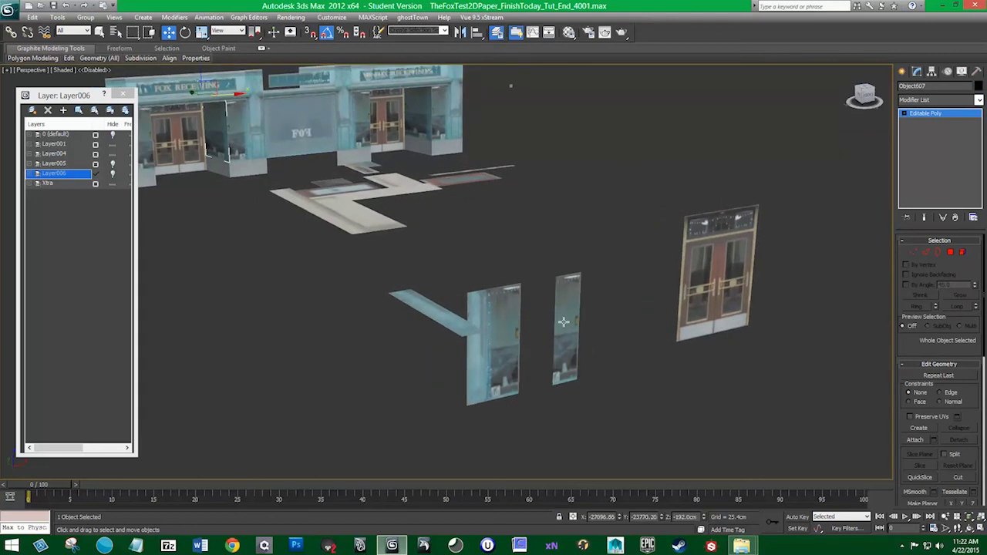
middle_click_drag(479, 283, 441, 311, "alt")
scroll(440, 311, "up", 3)
left_click(533, 296)
key("e")
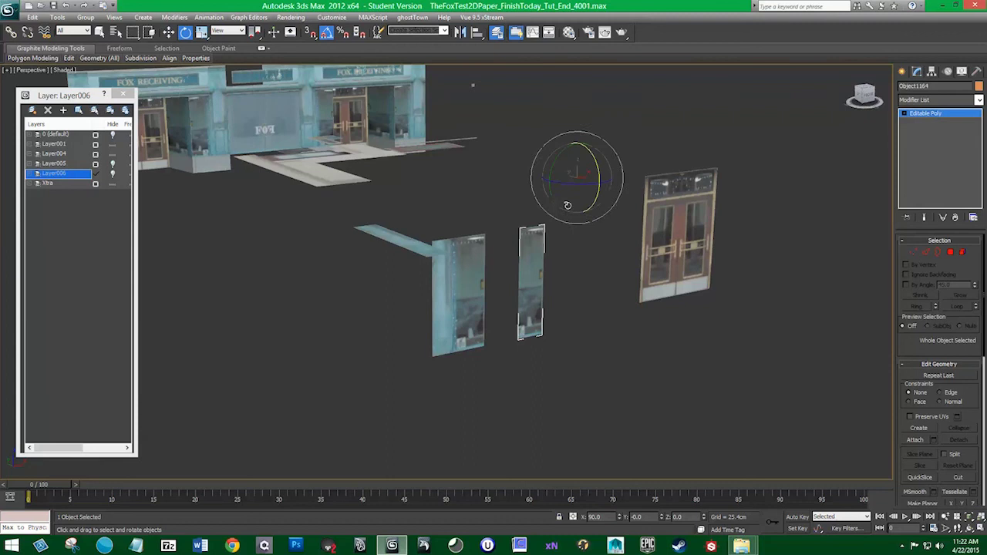
middle_click_drag(564, 311, 575, 333, "alt")
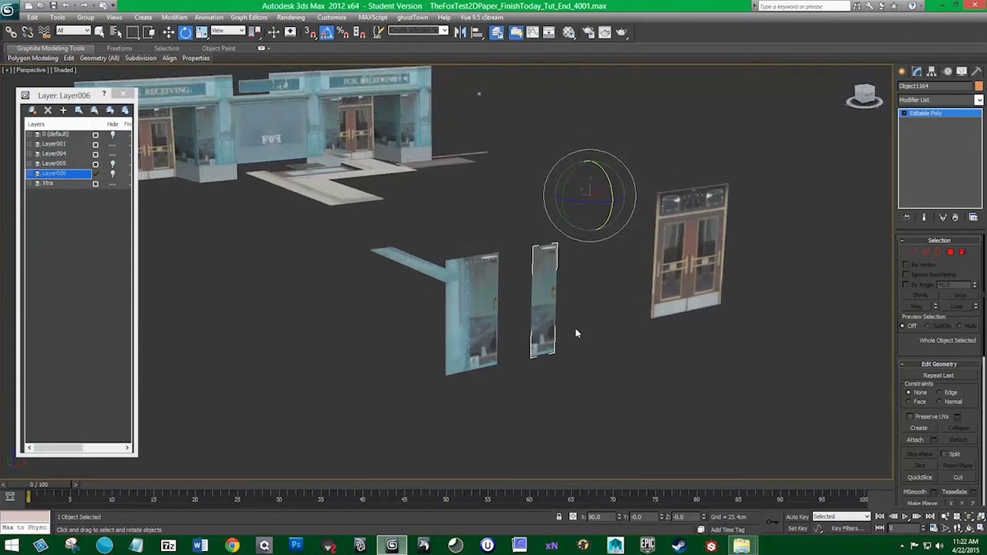
left_click(932, 71)
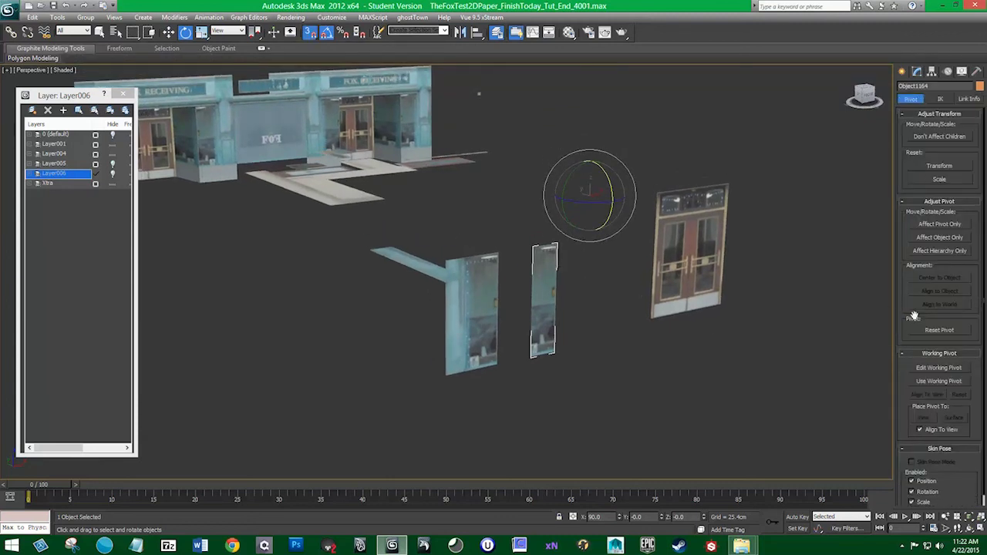
left_click(938, 224)
key("w")
left_click_drag(589, 196, 531, 357)
key("s")
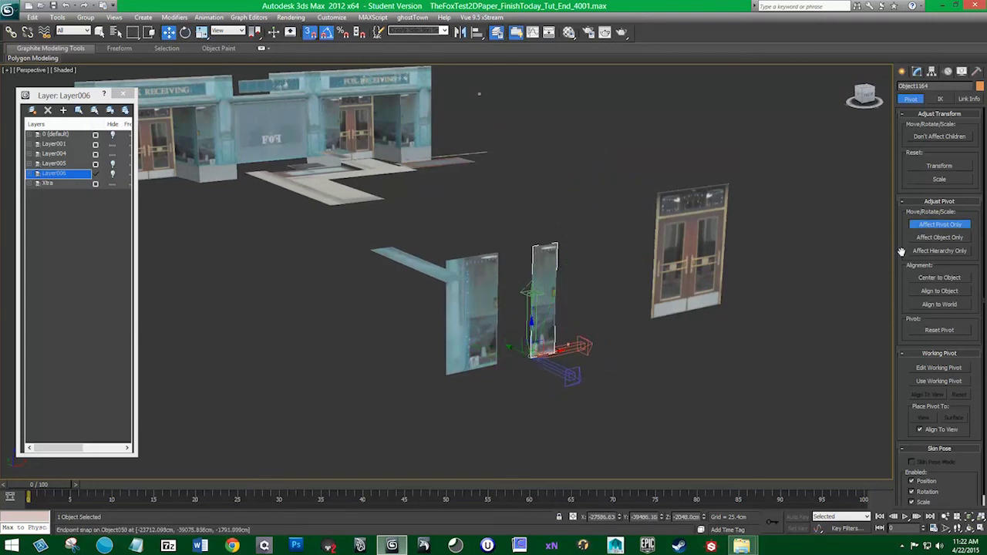
left_click(934, 223)
- Snap the narrow window panel to the lower-right corner of the double door
left_click_drag(531, 355, 678, 302)
middle_click_drag(708, 375, 638, 374)
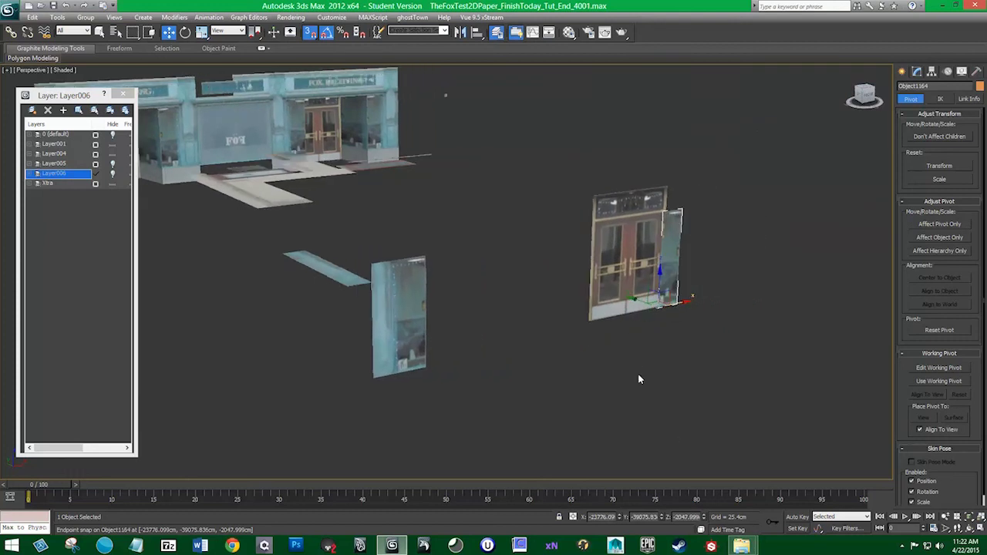
key("e")
middle_click_drag(660, 323, 684, 341)
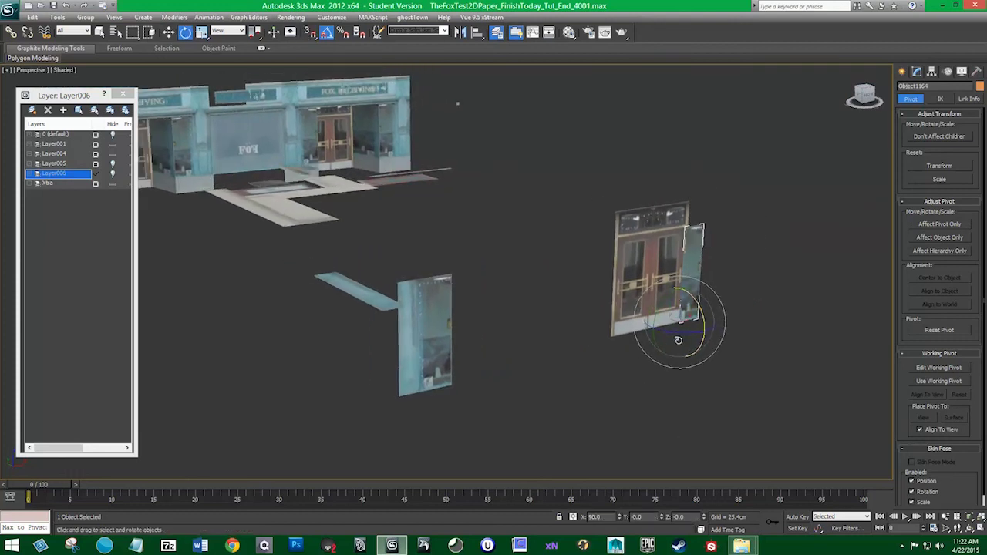
- Try to rotate the narrow window panel about its corner pivot beside the doors
left_click_drag(685, 330, 644, 337)
mouse_move(652, 359)
middle_mouse_down("alt")
mouse_move(581, 355)
mouse_move(656, 358)
middle_mouse_up("alt")
left_click_drag(679, 332, 651, 340)
key("ctrl+z")
key("ctrl+z")
- Rotate the narrow window panel about the vertical axis so it angles forward from the doors
middle_click_drag(637, 378, 689, 347, "alt")
left_click_drag(689, 346, 645, 354)
middle_click_drag(645, 354, 569, 348, "alt")
- Scale the window panel to about 125% to match the doors' height, and stretch its width further
key("r")
left_click_drag(670, 339, 708, 361)
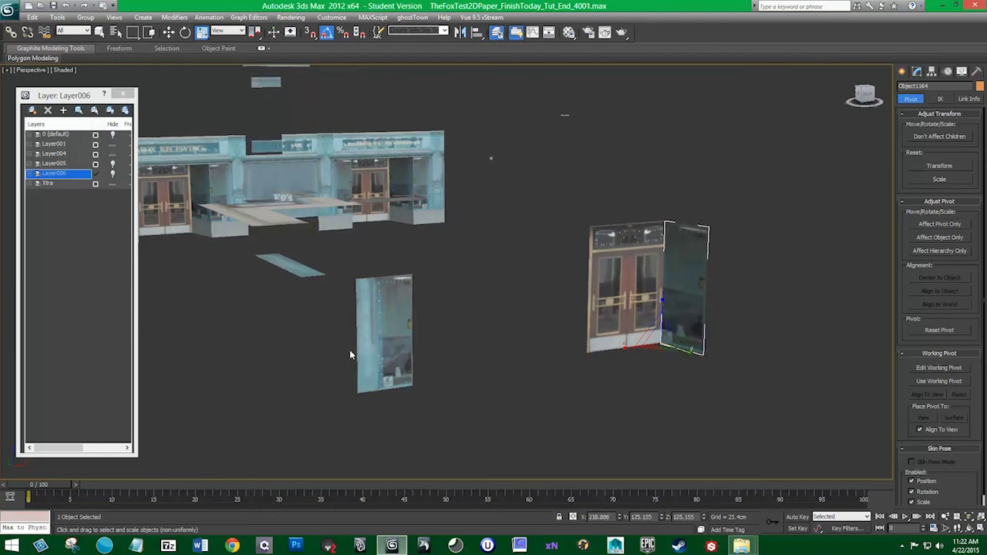
left_click(370, 329)
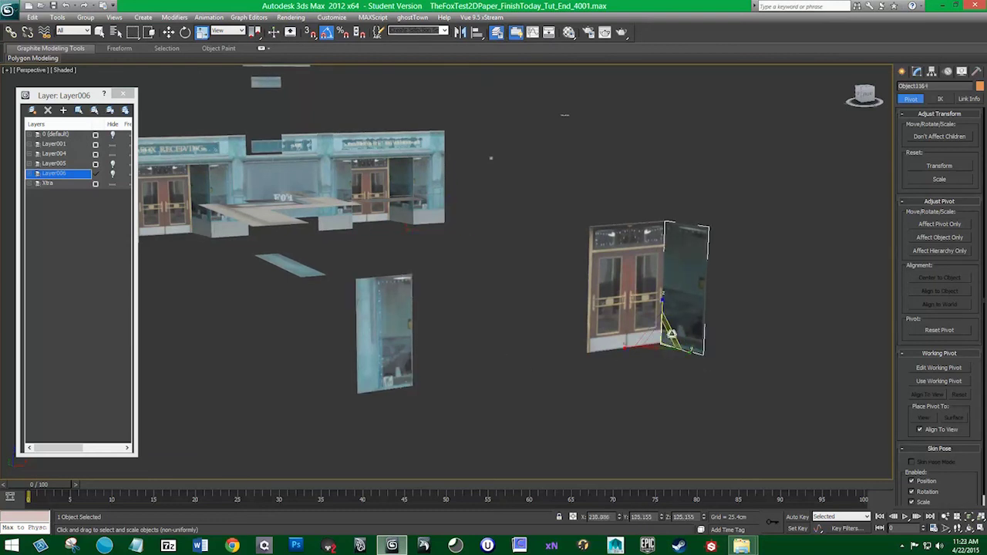
key("ctrl+c")
left_click(679, 286)
left_click(460, 31)
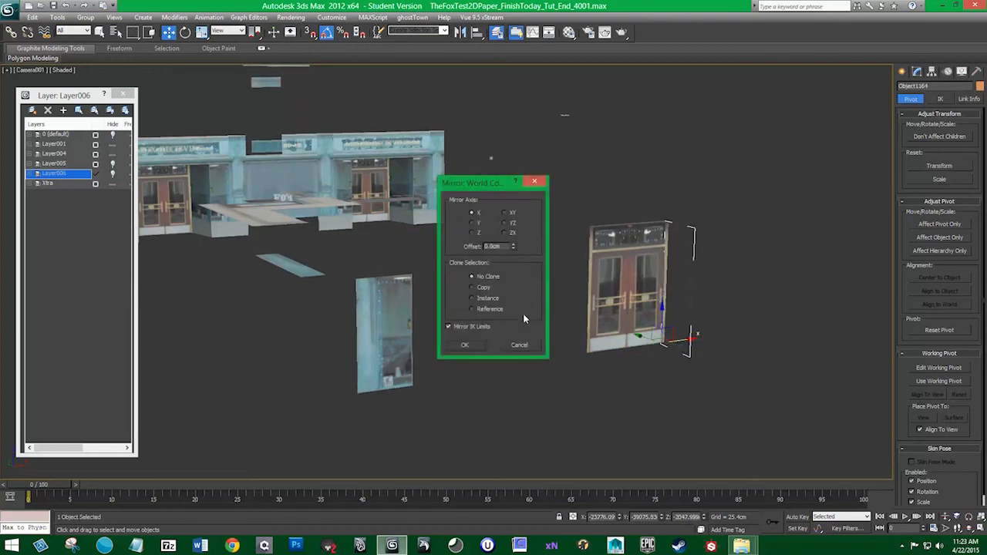
left_click(519, 345)
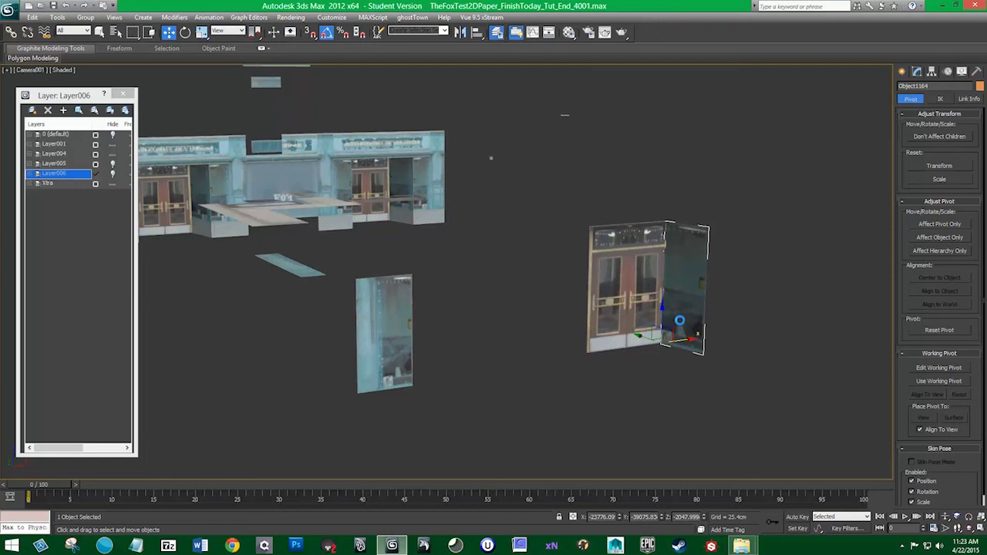
- Clone the angled window panel mirrored on X and snap the copy to the doors' opposite lower corner
key("ctrl+v")
left_click(463, 310)
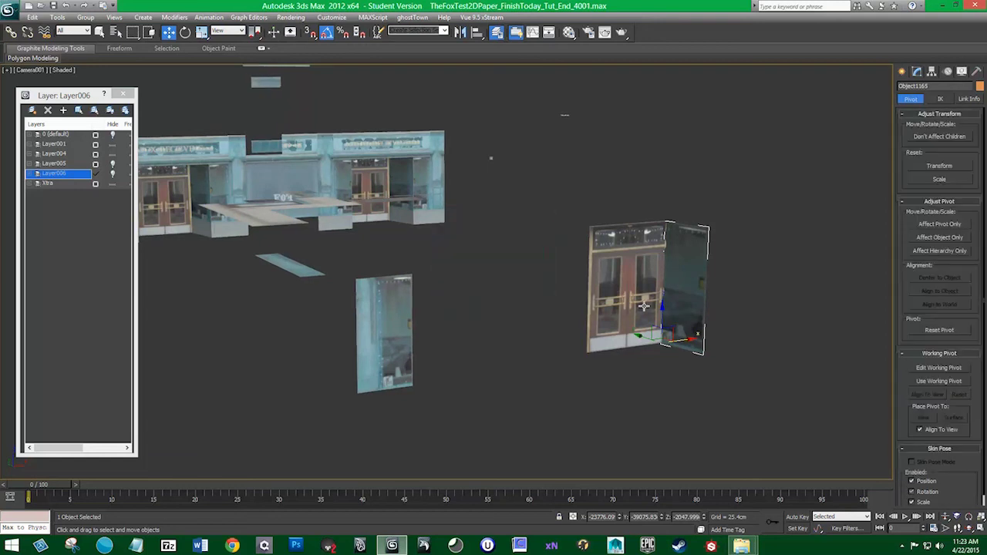
left_click(460, 31)
key("Return")
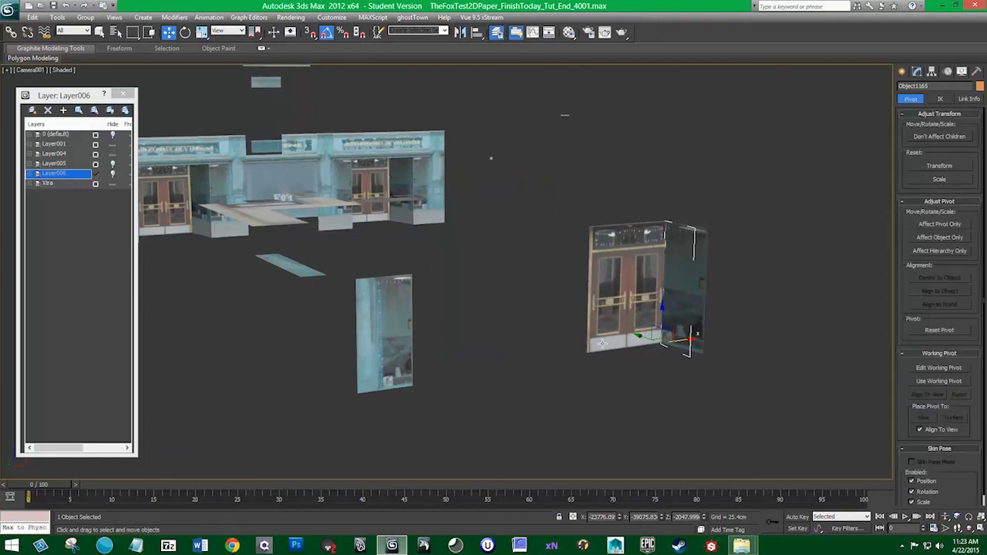
key("s")
left_click_drag(662, 342, 588, 350)
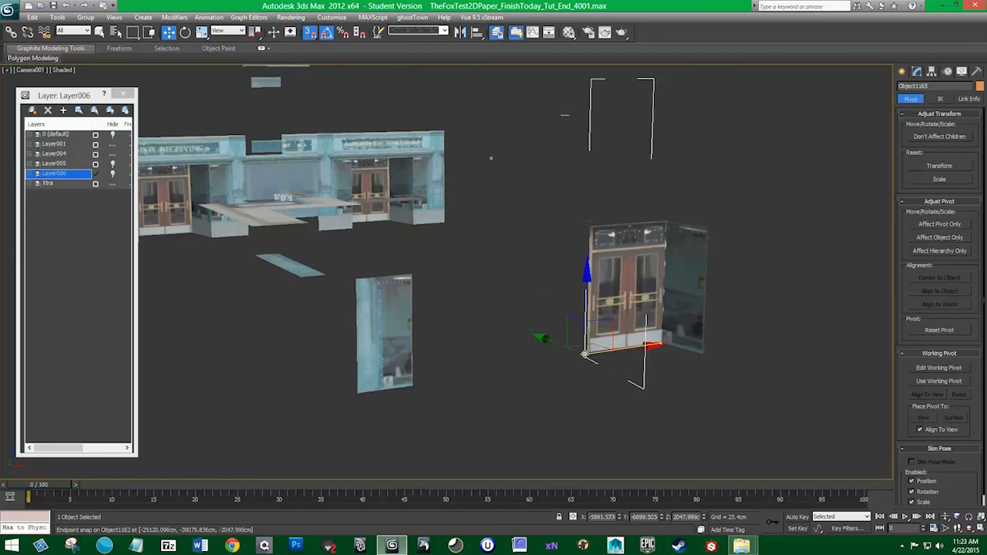
- Move the blue front window panel next to the double doors, in front of the left angled panel
left_click(411, 348)
middle_click_drag(466, 389, 410, 388)
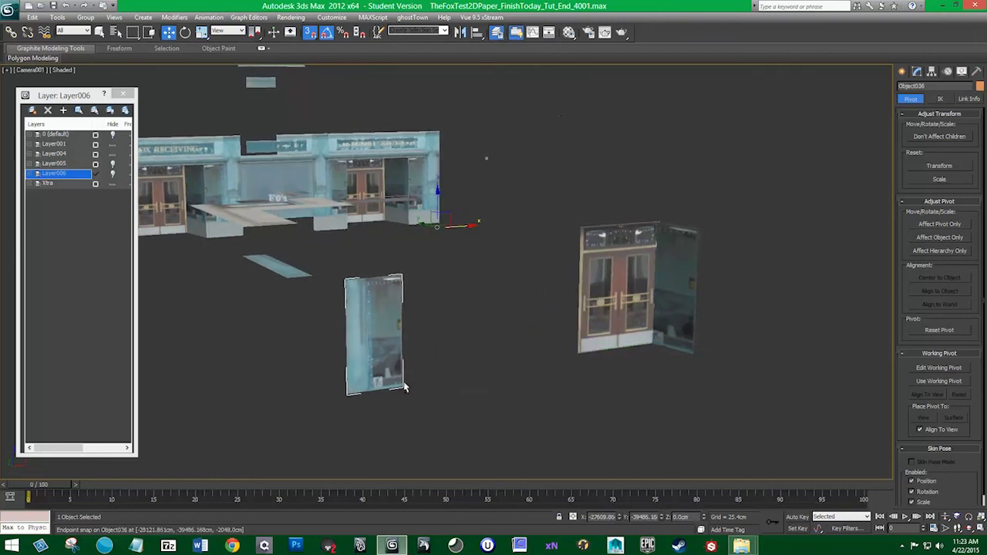
middle_click_drag(478, 392, 444, 377)
key("p")
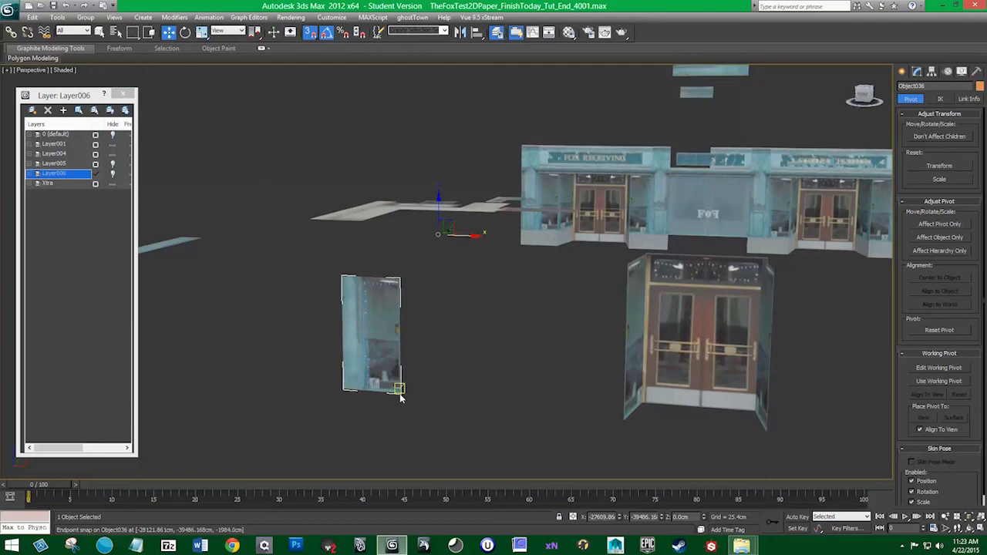
middle_click_drag(409, 393, 609, 433, "alt")
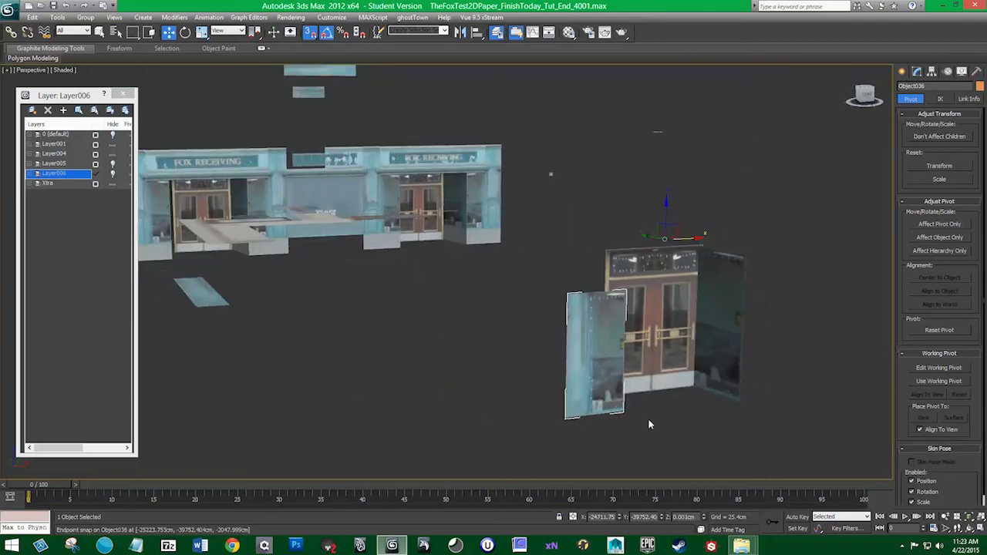
- Clone the blue front panel mirrored on X and place the copy at the outer edge of the right angled panel
key("ctrl+v")
left_click(472, 309)
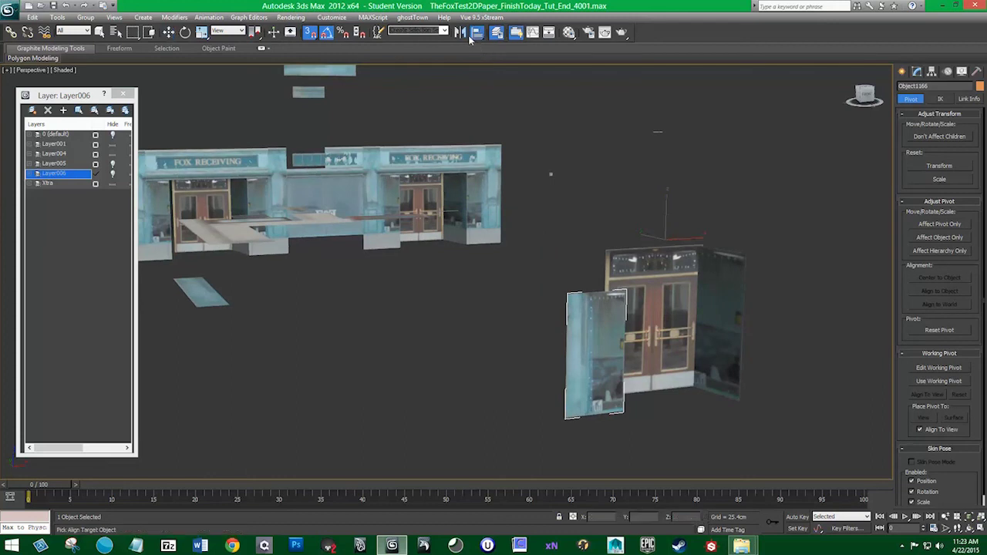
left_click(465, 34)
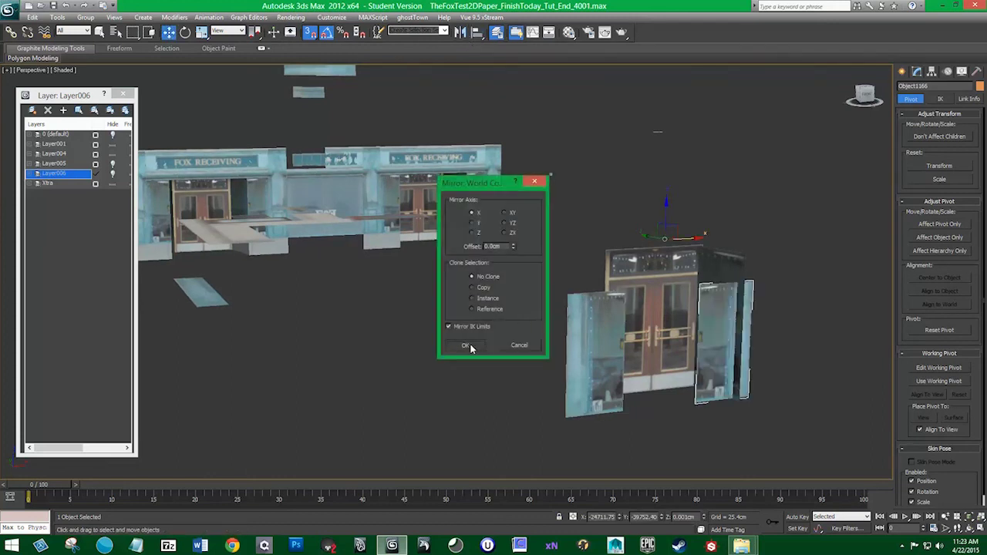
left_click(470, 346)
left_click_drag(693, 402, 738, 400)
- Try to scale the left blue front panel about its existing pivot
middle_click_drag(692, 392, 641, 385, "alt")
left_click(577, 374, "ctrl")
key("r")
left_click(702, 429)
left_click(579, 390)
middle_click_drag(578, 391, 537, 395, "alt")
left_click_drag(668, 263, 682, 250)
key("ctrl+z")
- Move the pivots of both blue front panels to their lower inner corners, next to the angled panels
middle_click_drag(678, 369, 580, 320, "alt")
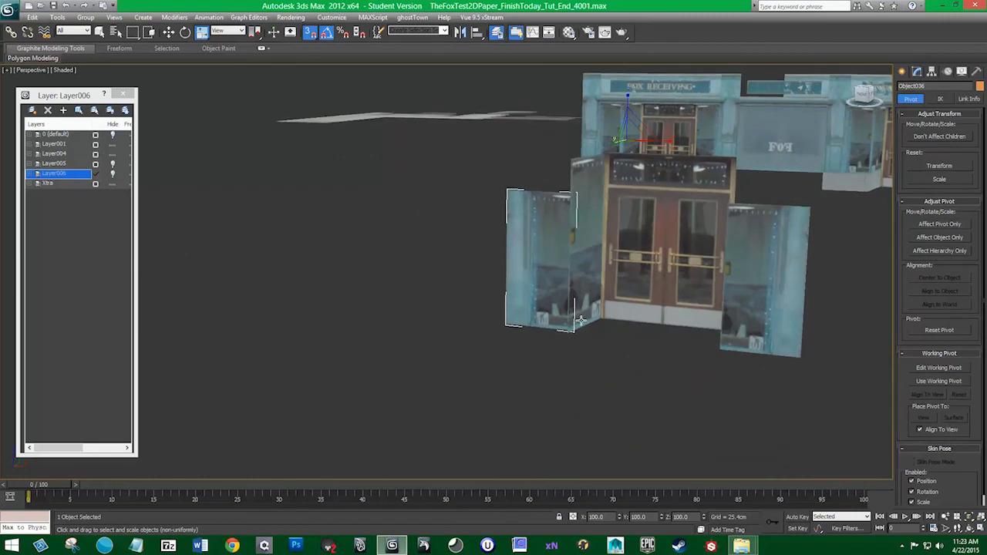
left_click(947, 226)
middle_click_drag(646, 336, 659, 366, "alt")
key("w")
key("s")
middle_click_drag(635, 166, 625, 141, "alt")
key("s")
left_click_drag(626, 136, 575, 326)
left_click(759, 254)
left_click_drag(678, 139, 710, 316)
left_click(959, 225)
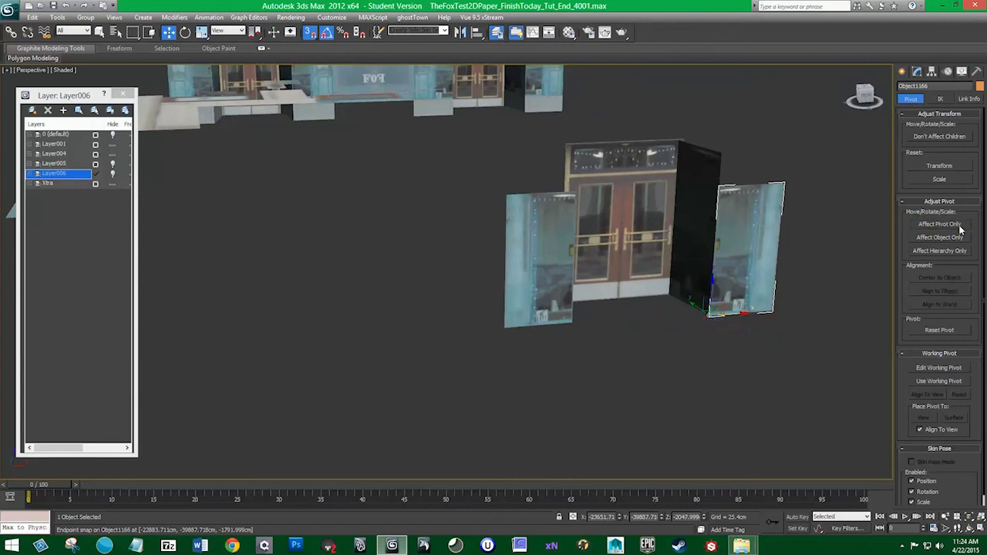
- Uniformly scale both blue front panels up to the angled panels' height, the left one to about 123.6%
key("r")
key("s")
left_click_drag(715, 312, 723, 303)
left_click(547, 299)
left_click_drag(576, 322, 575, 310)
middle_click_drag(567, 322, 516, 330, "alt")
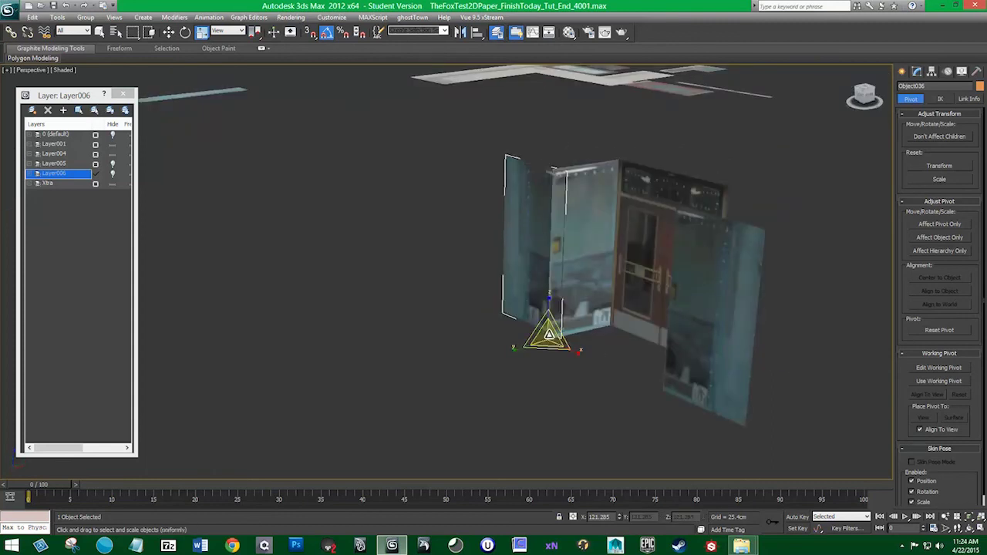
left_click_drag(555, 334, 561, 333)
middle_click_drag(562, 333, 580, 356, "alt")
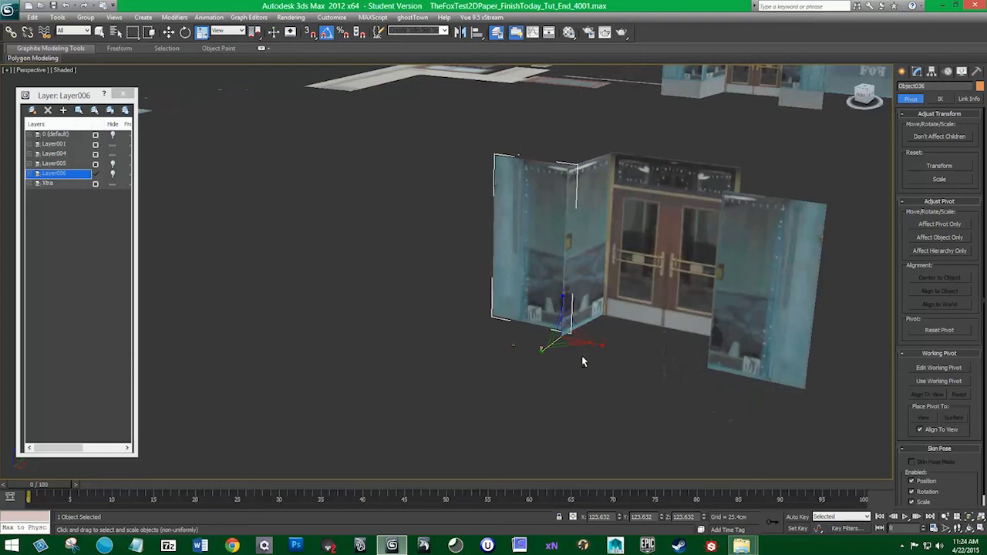
- Try to snap the left blue front panel to the lower outer corner of the left angled panel
key("s")
key("w")
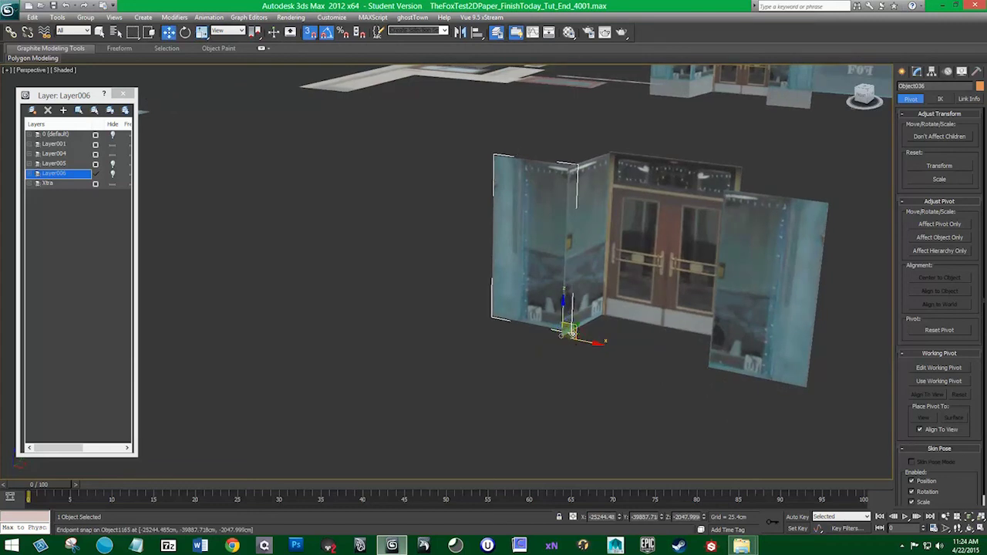
left_click_drag(569, 331, 560, 335)
- Reposition the left blue front panel's pivot exactly onto that panel's own lower inner corner
scroll(592, 364, "up", 4)
middle_click_drag(592, 365, 478, 313)
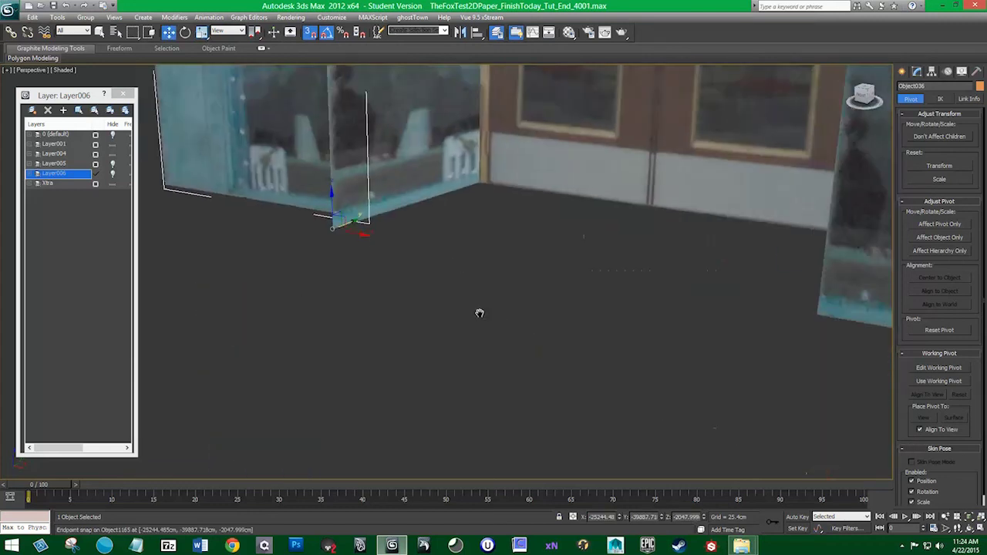
left_click(925, 225)
left_click_drag(339, 223, 374, 225)
middle_click_drag(375, 225, 444, 232, "alt")
key("z")
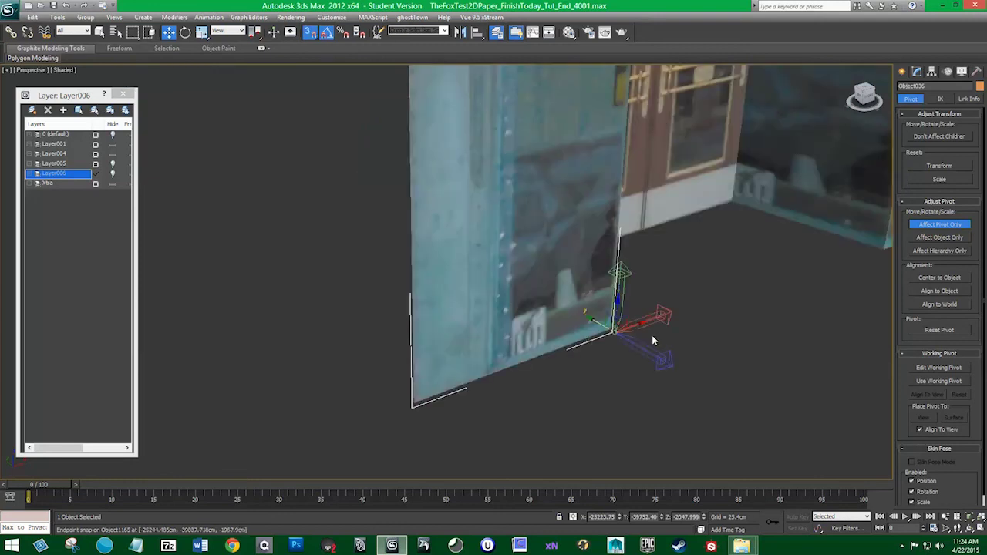
middle_click_drag(617, 357, 557, 368, "alt")
key("s")
left_click(941, 225)
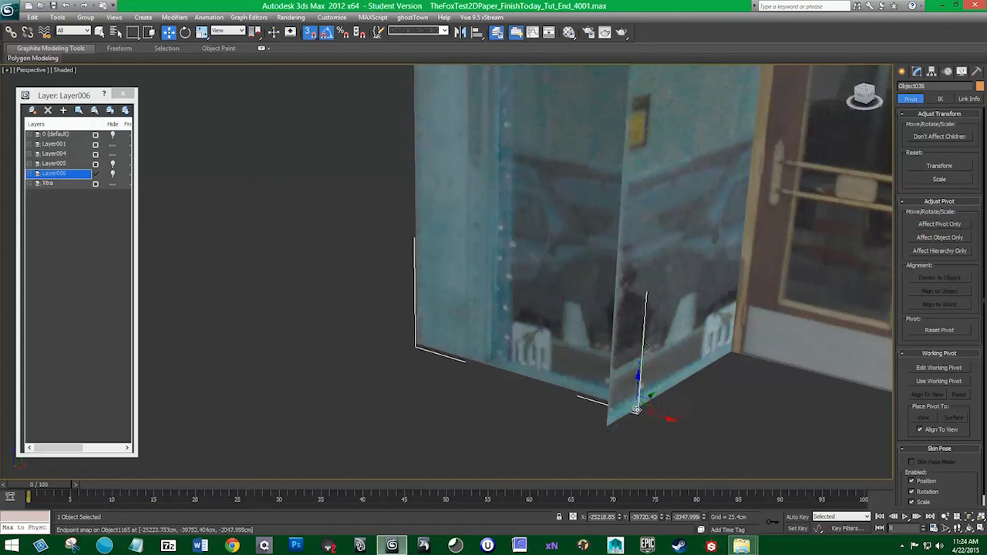